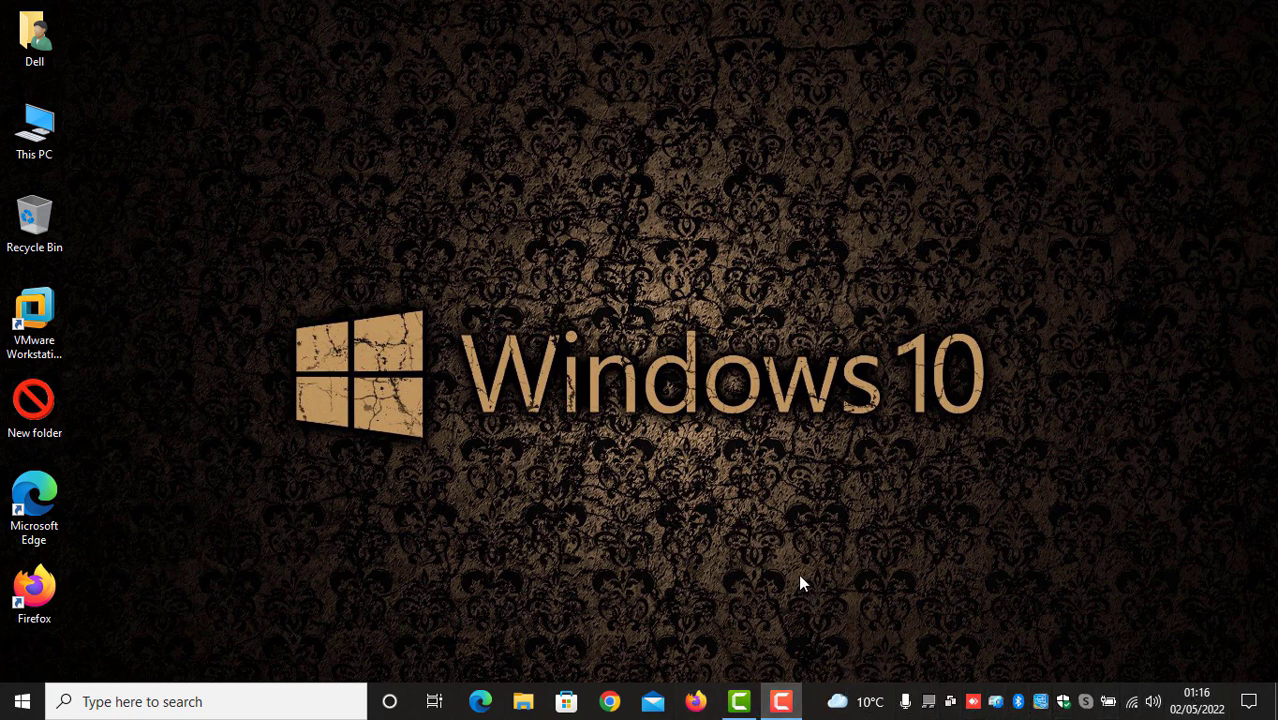
Step: Bring up the taskbar context menu from an empty spot on the taskbar
right_click(813, 703)
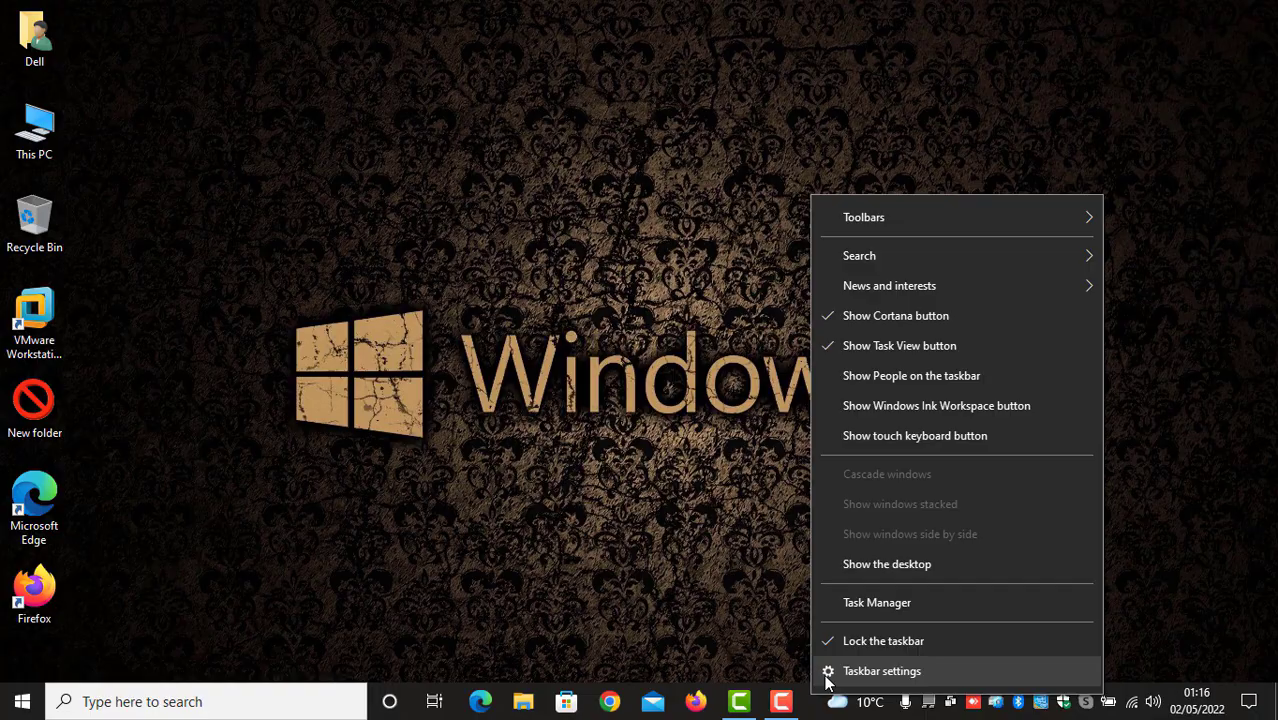
Step: Open Taskbar settings and bring the Notification area section into view
click(830, 678)
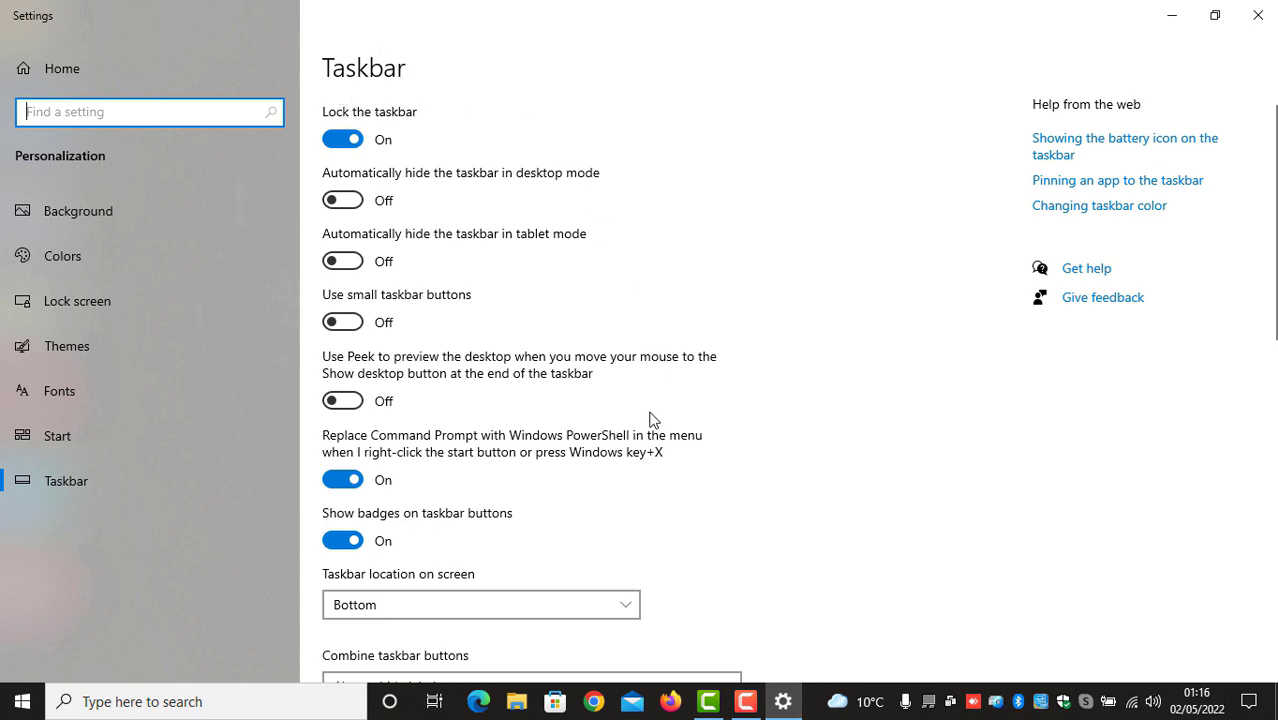
scroll(663, 513, down, 2)
scroll(663, 513, down, 1)
scroll(663, 513, down, 1)
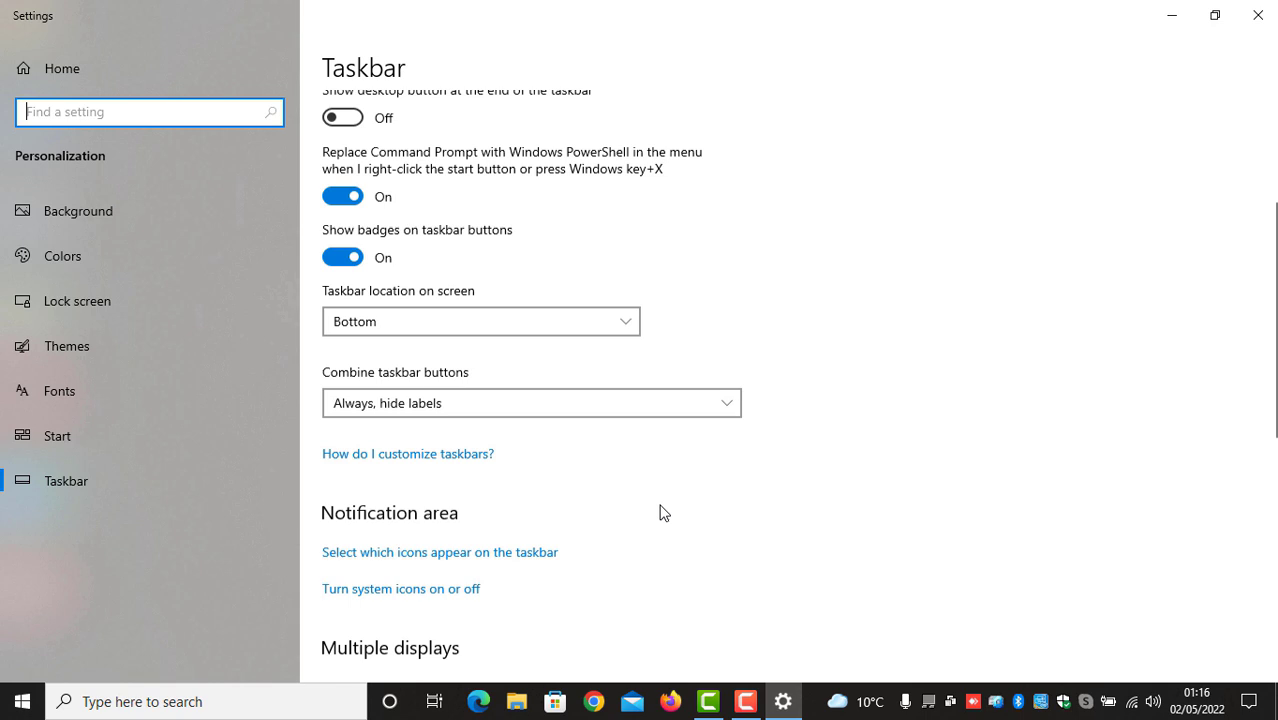
scroll(663, 513, down, 1)
scroll(663, 513, down, 1)
scroll(660, 508, down, 1)
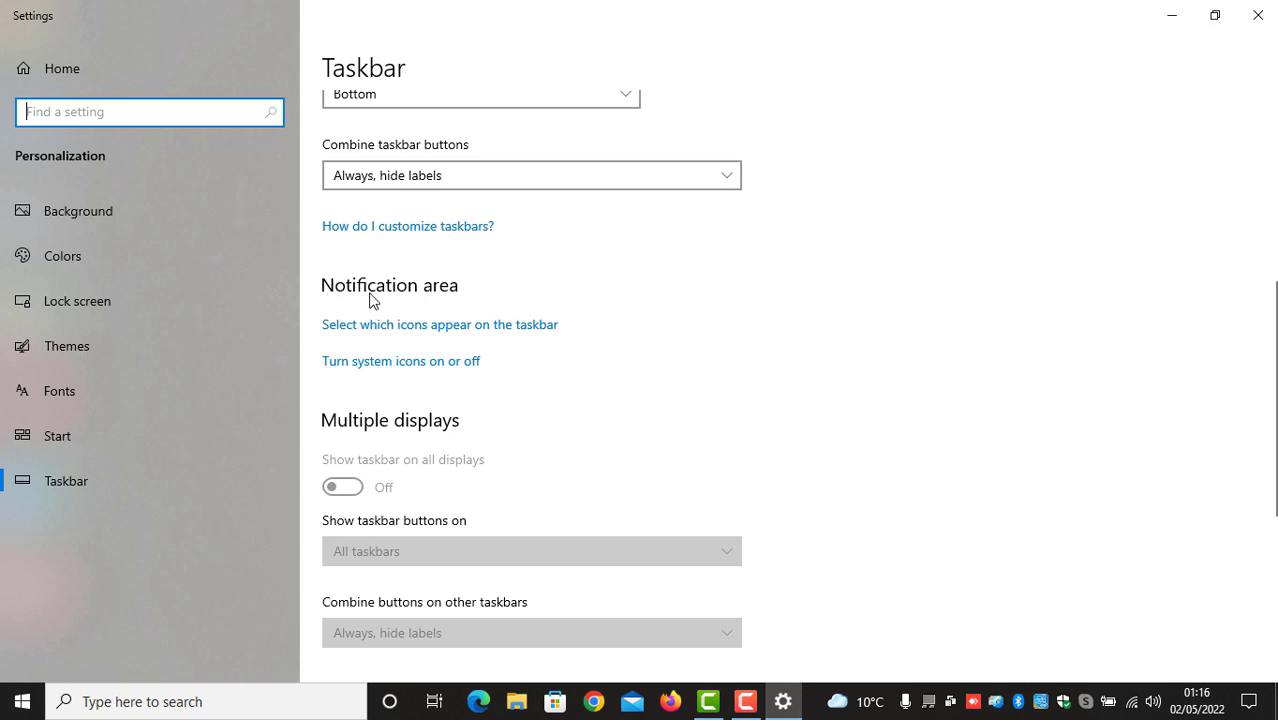
Step: Turn off 'Always show all icons in the notification area' and close Settings
click(470, 328)
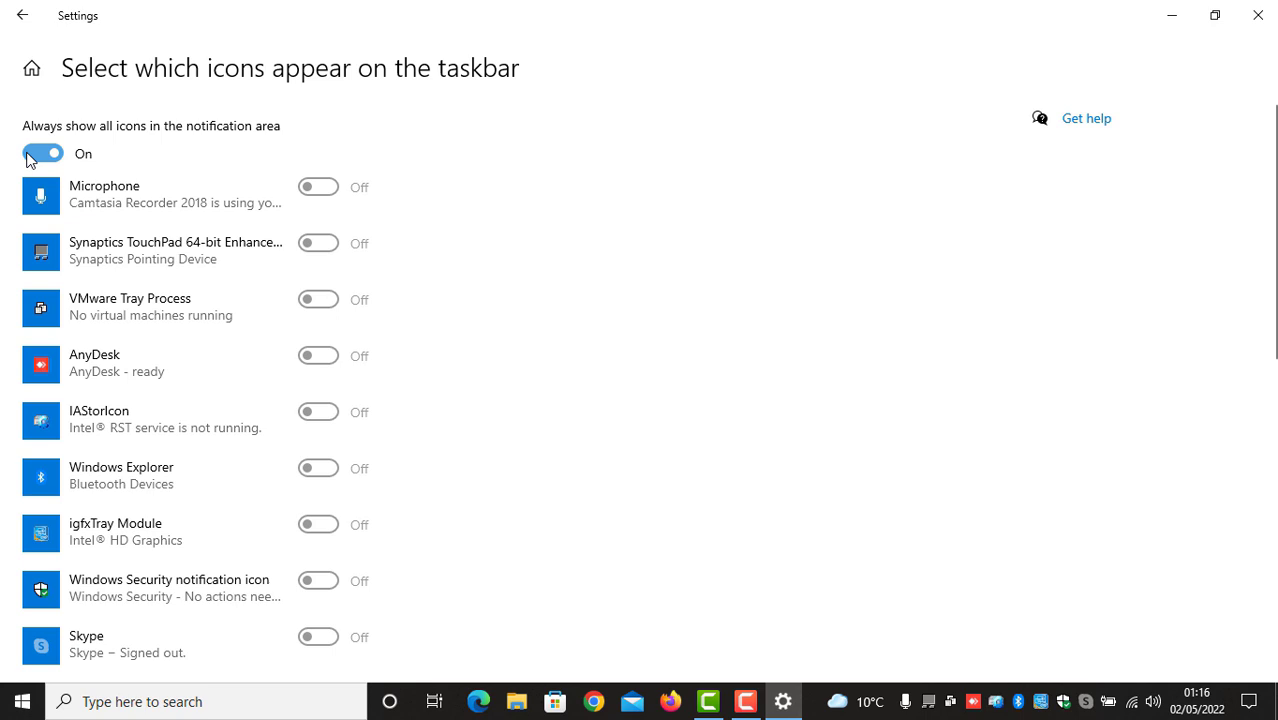
click(43, 153)
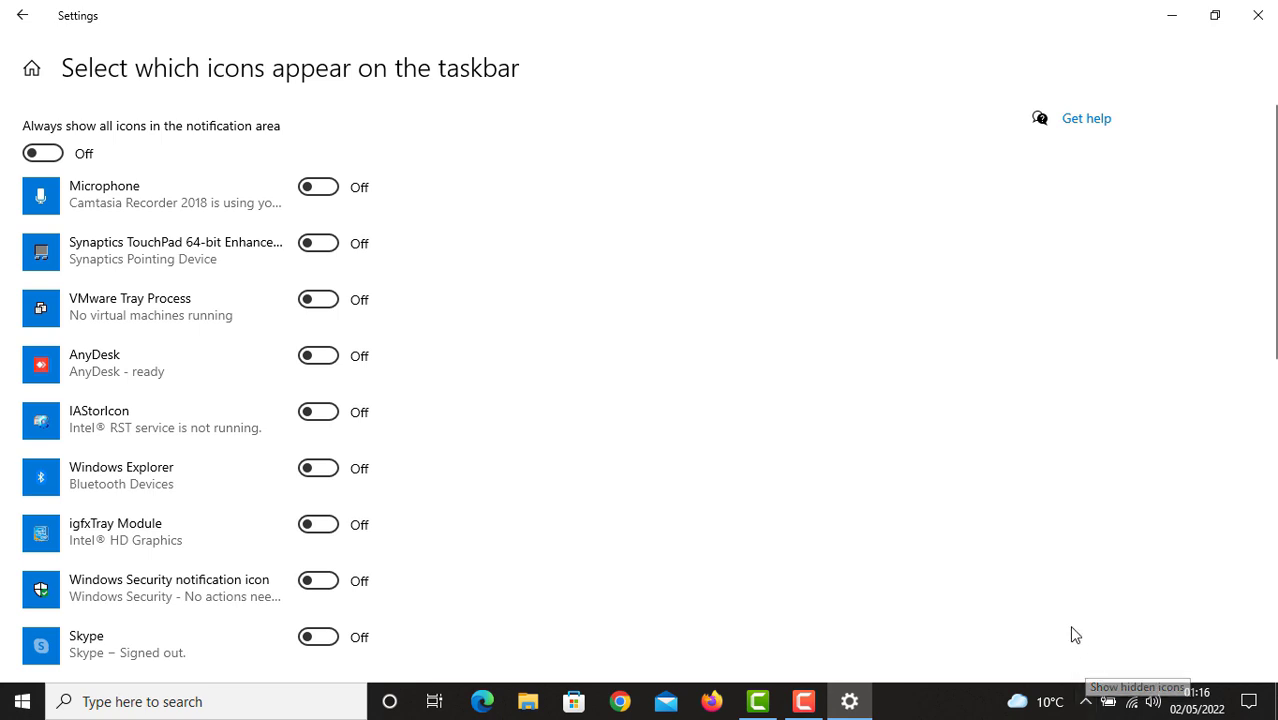
click(1262, 18)
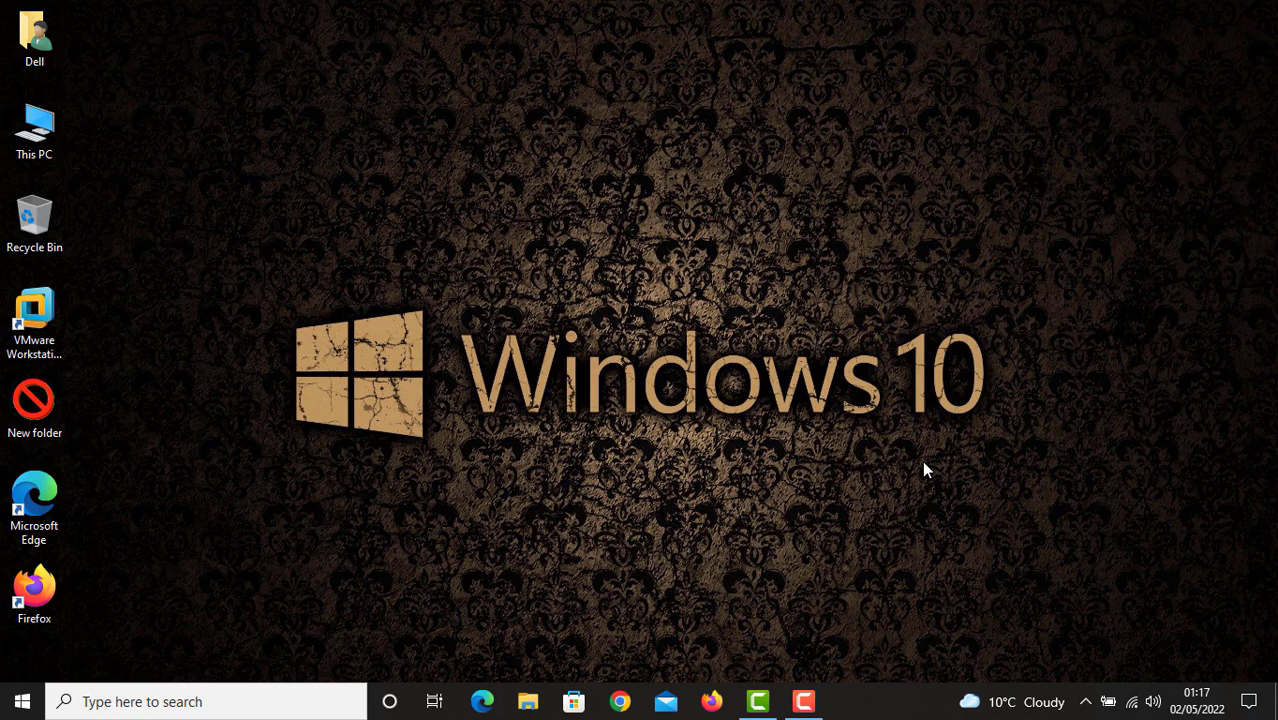